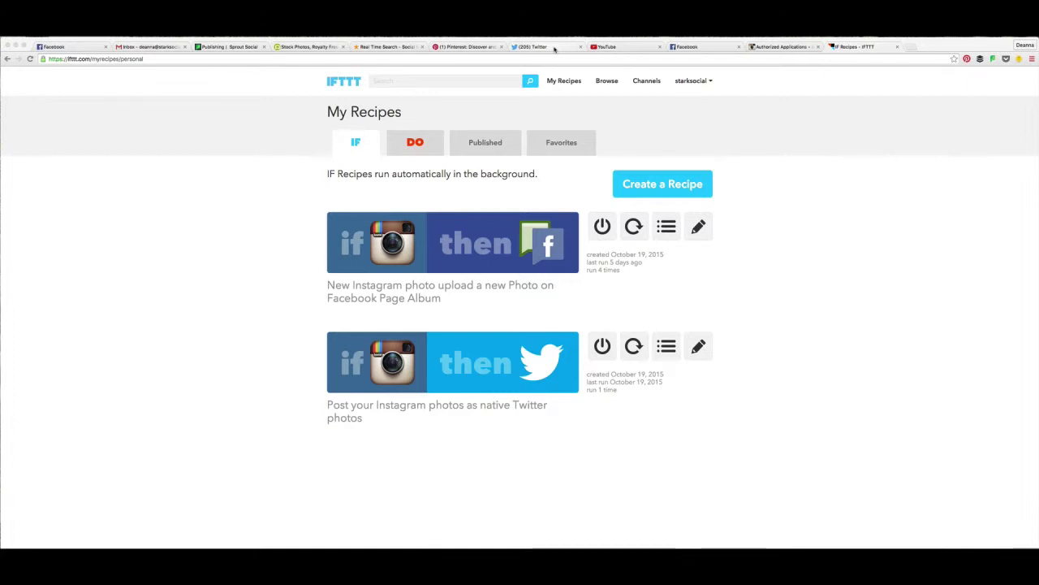
# Switch to Twitter, go to the Stark Social profile and expand the Oct 19 "Explore them!" post to view its full image
pyautogui.click(554, 49)
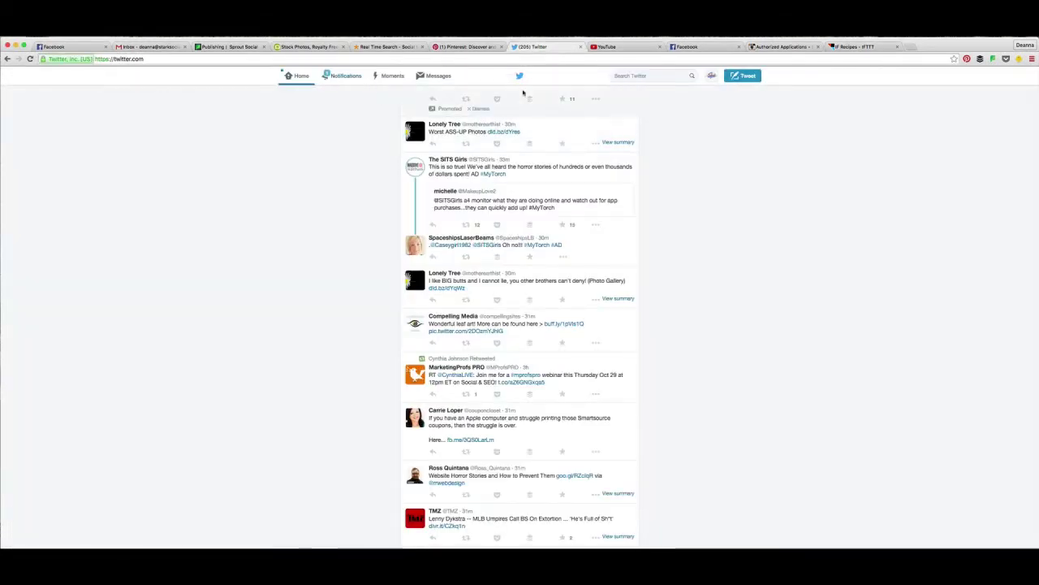
pyautogui.click(712, 76)
pyautogui.click(676, 96)
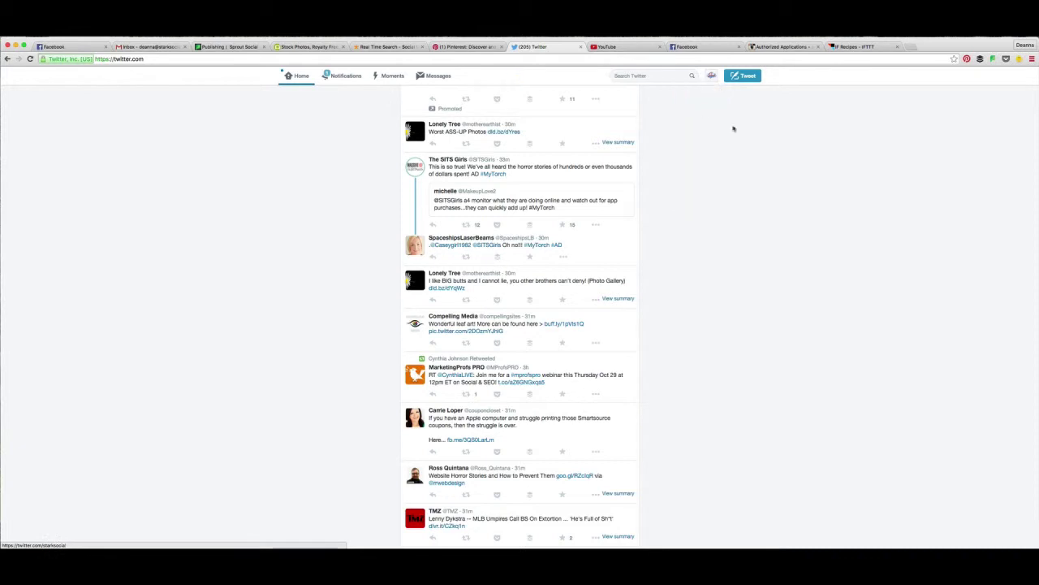
pyautogui.scroll(-5, 719, 276)
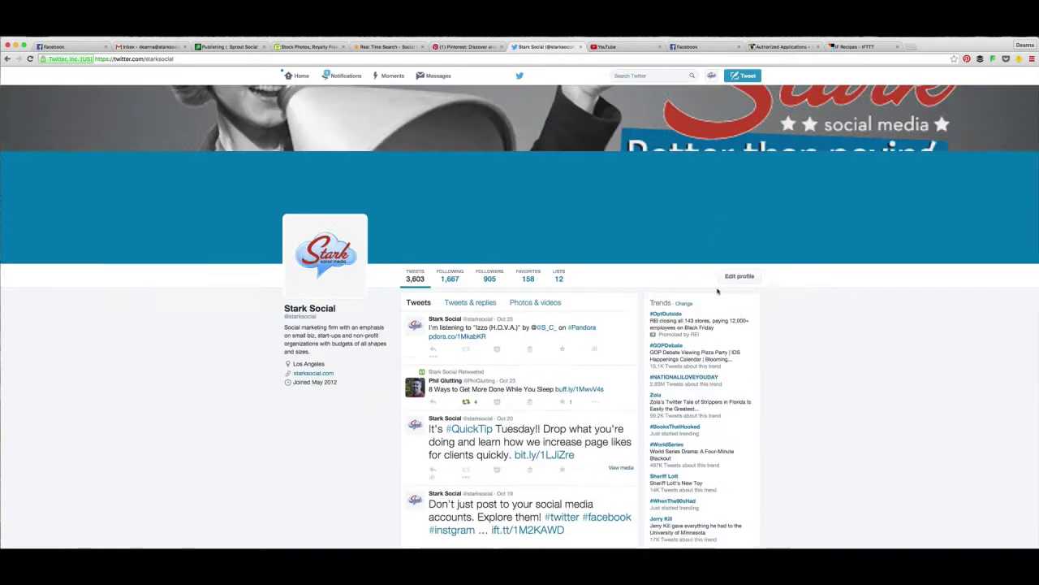
pyautogui.scroll(-2, 717, 291)
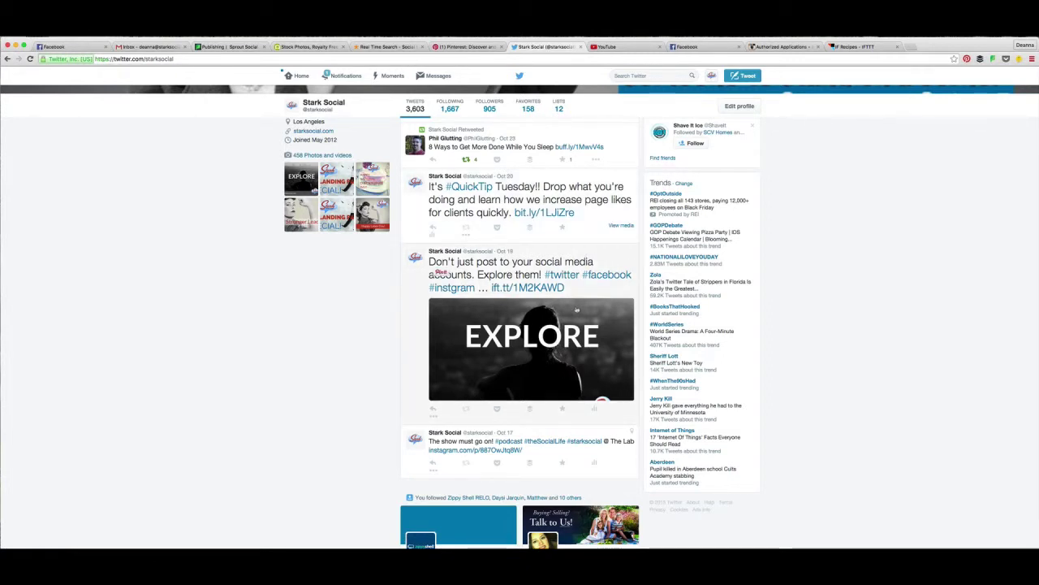
pyautogui.click(442, 272)
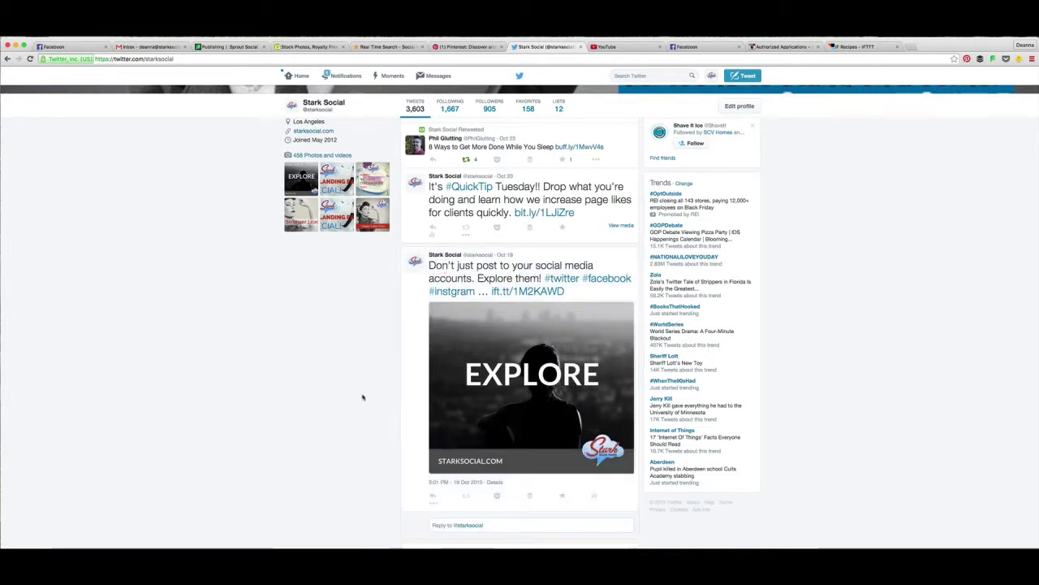
# Examine the older posts in the Stark Social timeline down to early October, comparing Instagram link posts with native image posts
pyautogui.scroll(-1, 368, 395)
pyautogui.scroll(-1, 368, 396)
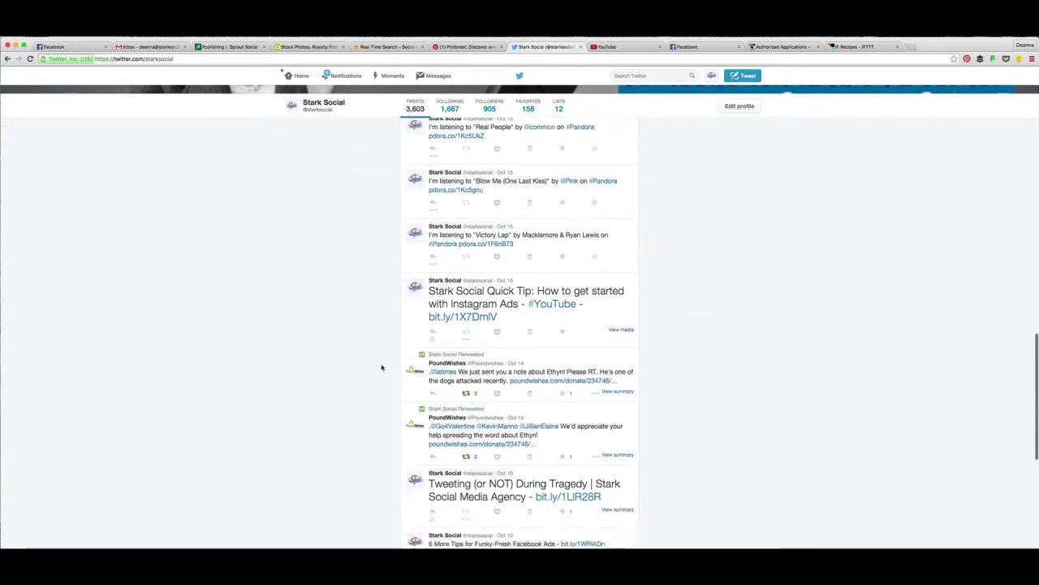
pyautogui.scroll(-3, 381, 367)
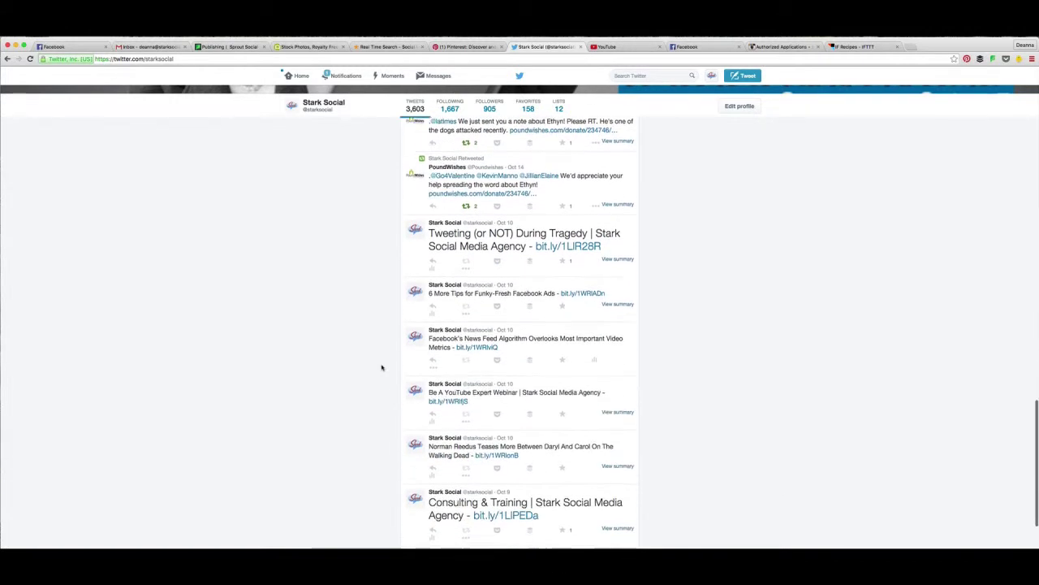
pyautogui.scroll(-4, 382, 367)
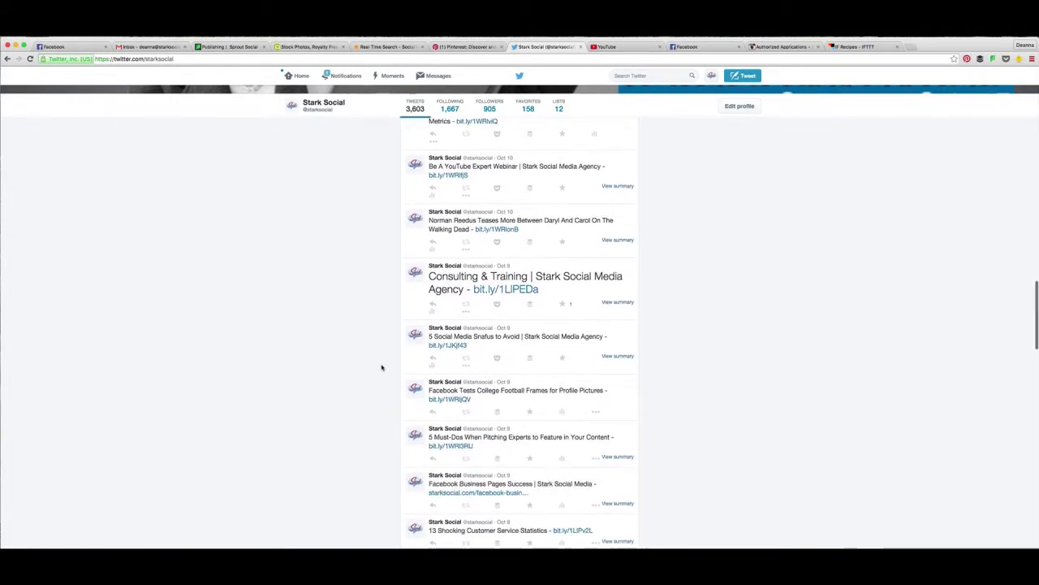
pyautogui.scroll(-2, 382, 367)
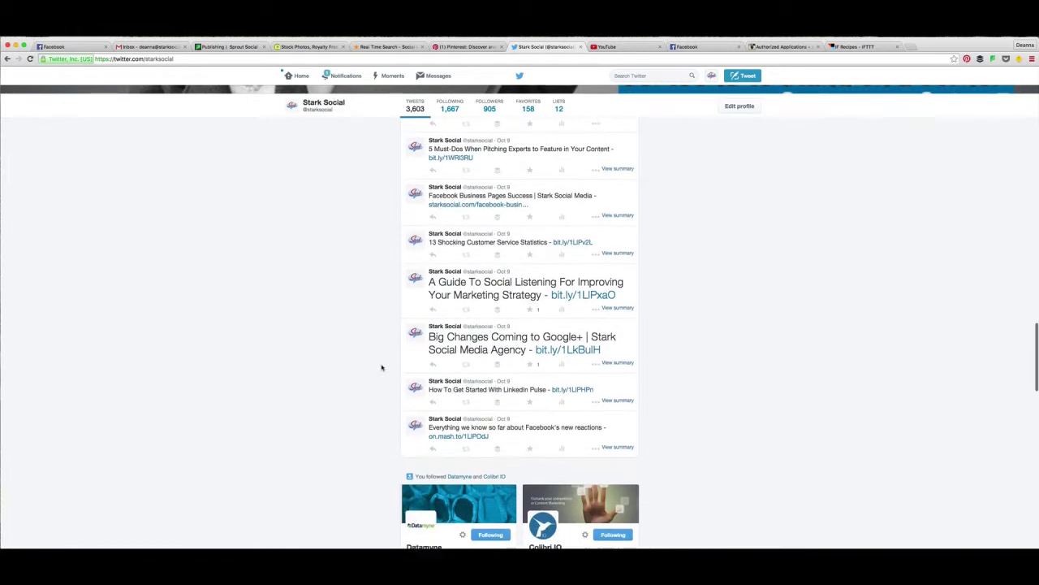
pyautogui.scroll(-4, 382, 367)
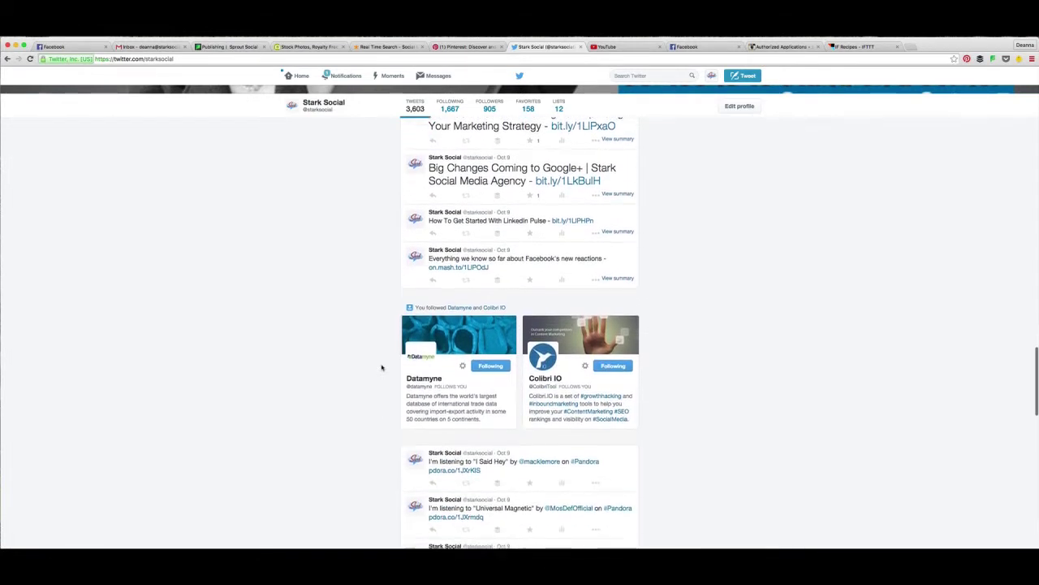
pyautogui.scroll(-4, 381, 367)
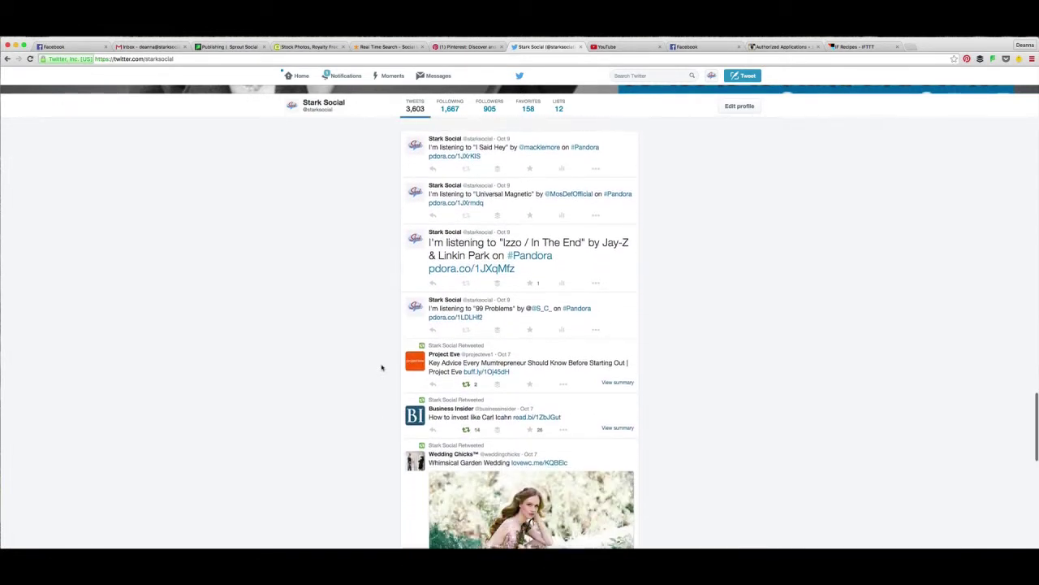
pyautogui.scroll(-6, 381, 367)
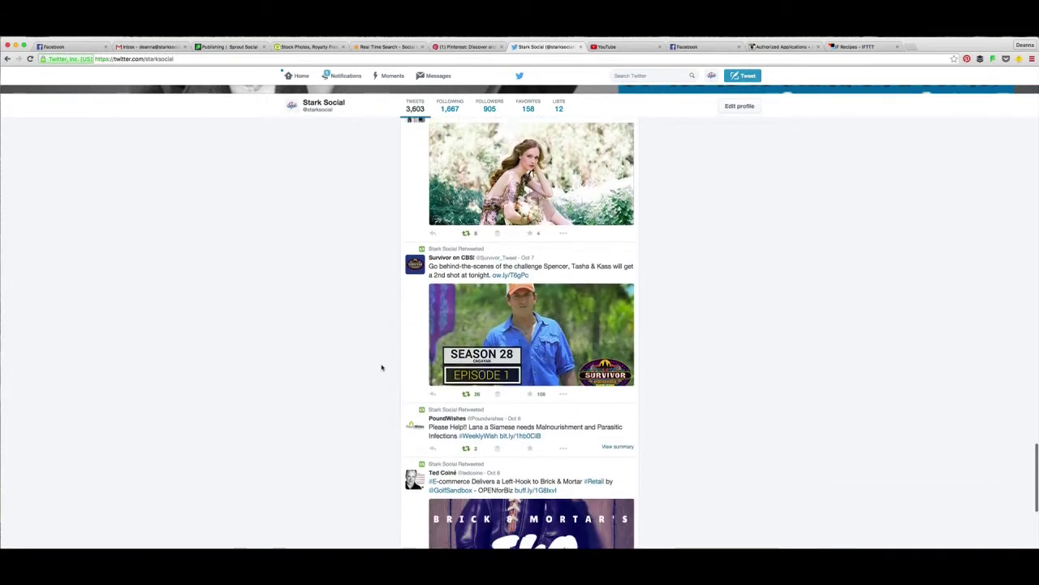
pyautogui.scroll(-5, 381, 367)
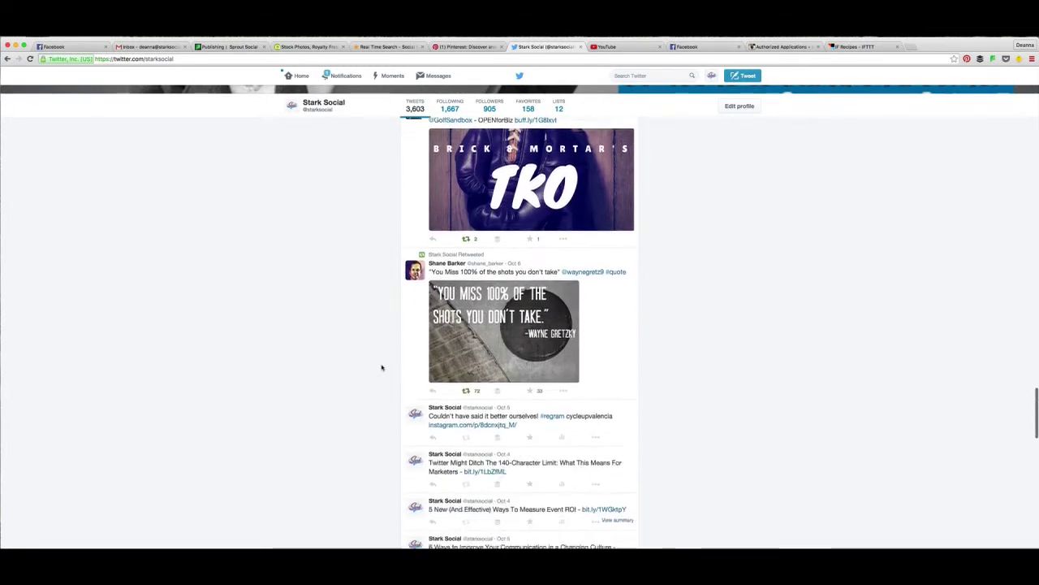
pyautogui.scroll(2, 378, 297)
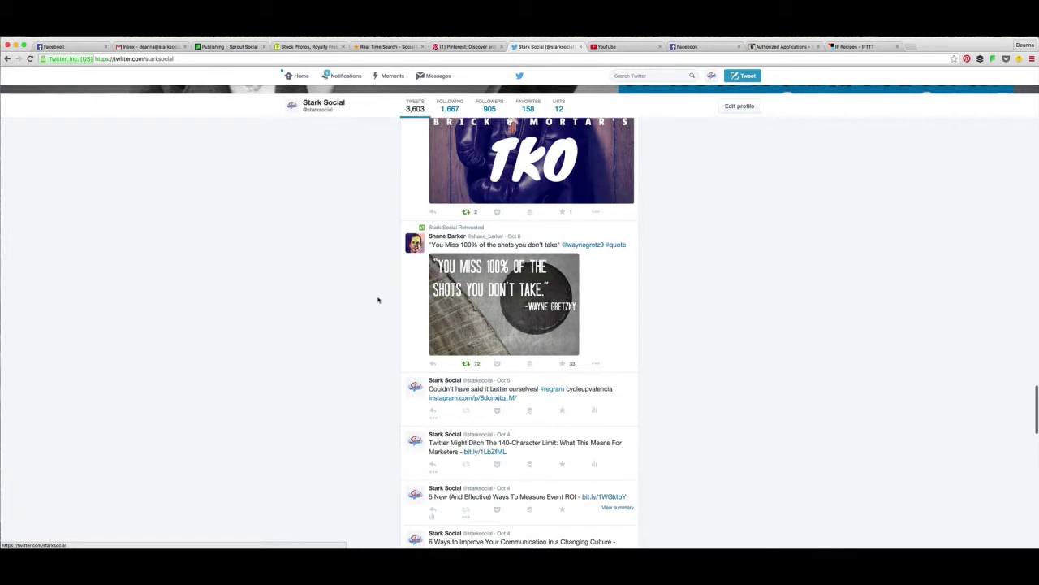
pyautogui.scroll(-1, 367, 343)
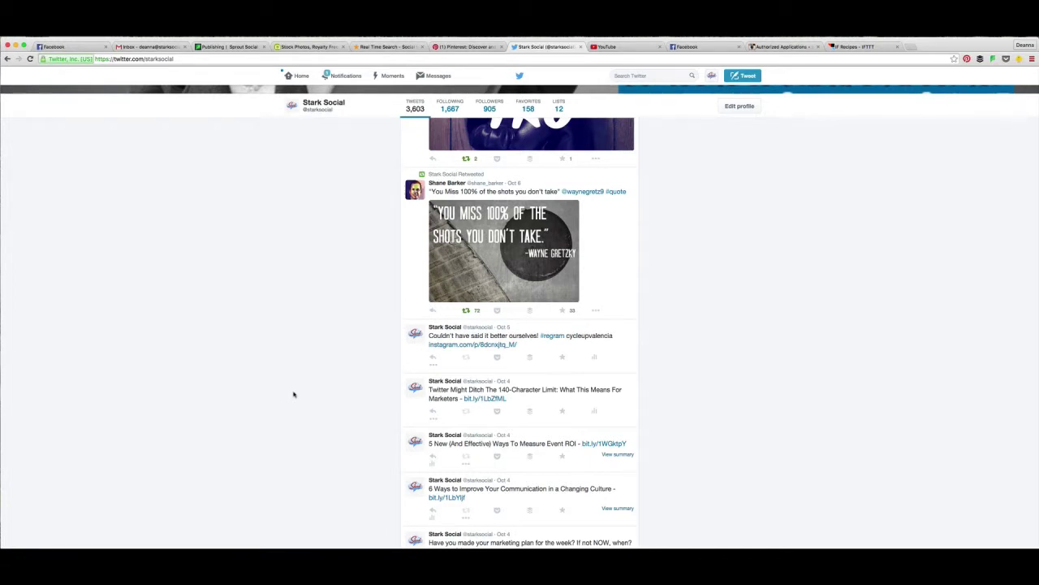
# Return to IFTTT and look through the recommended recipes for connecting social media accounts
pyautogui.click(858, 46)
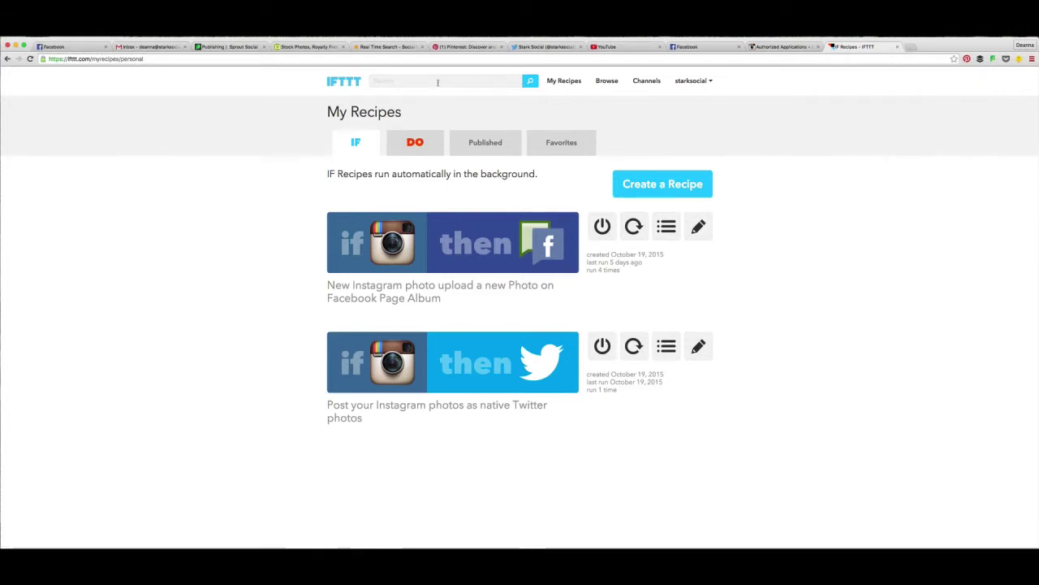
pyautogui.click(606, 81)
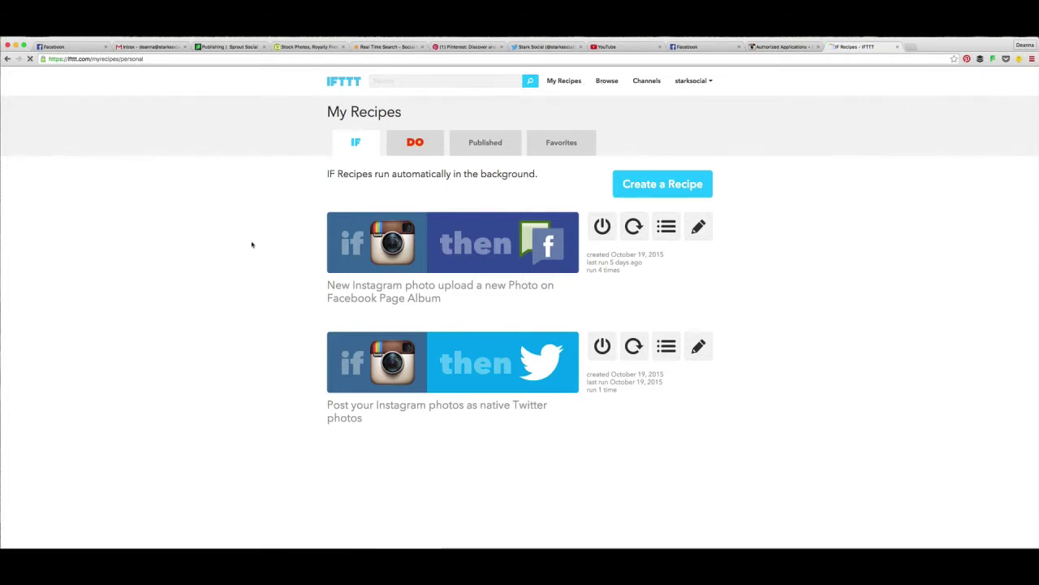
pyautogui.scroll(-5, 210, 316)
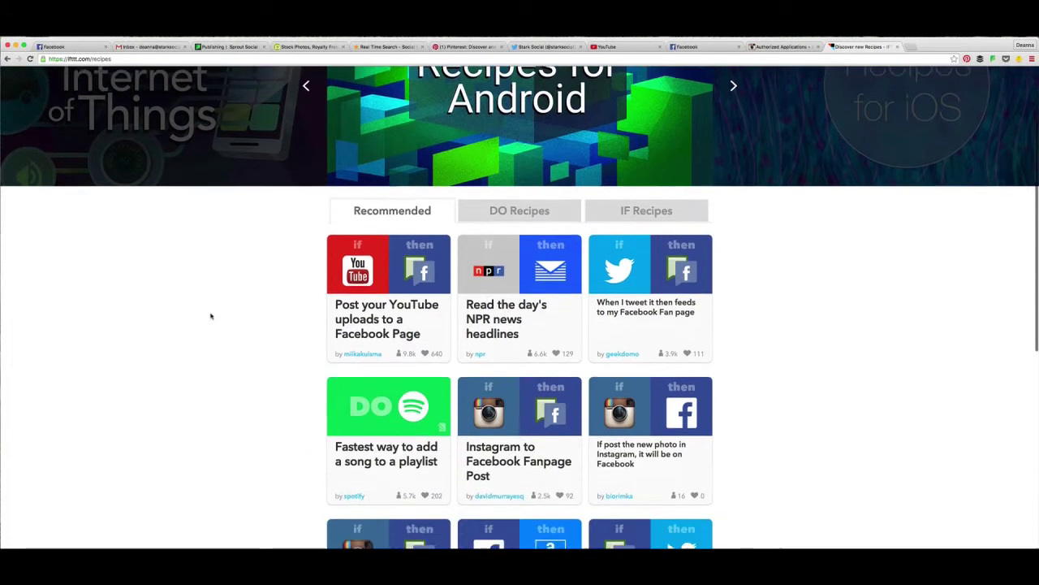
pyautogui.scroll(-2, 210, 316)
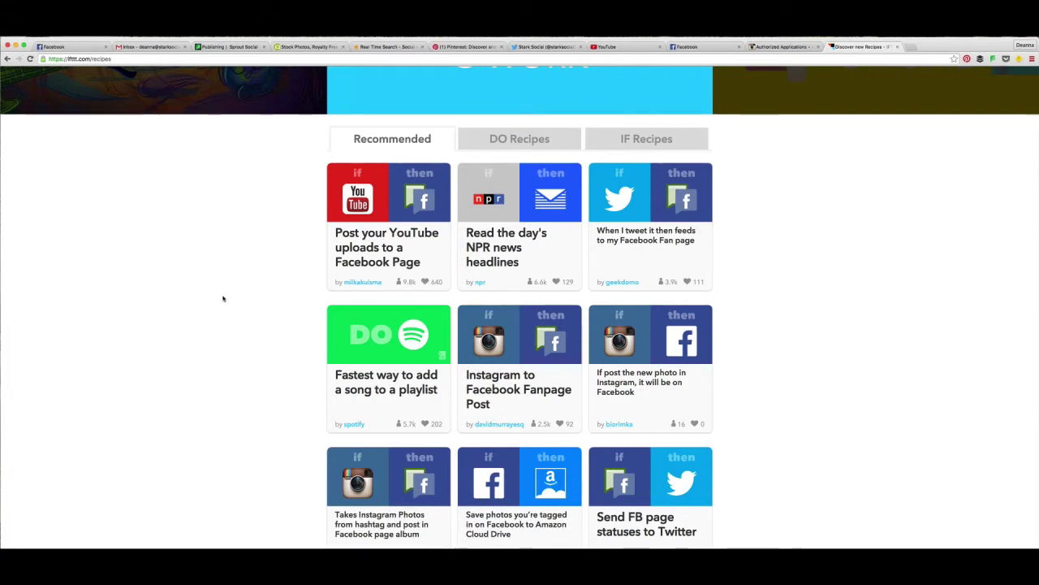
pyautogui.scroll(-5, 223, 298)
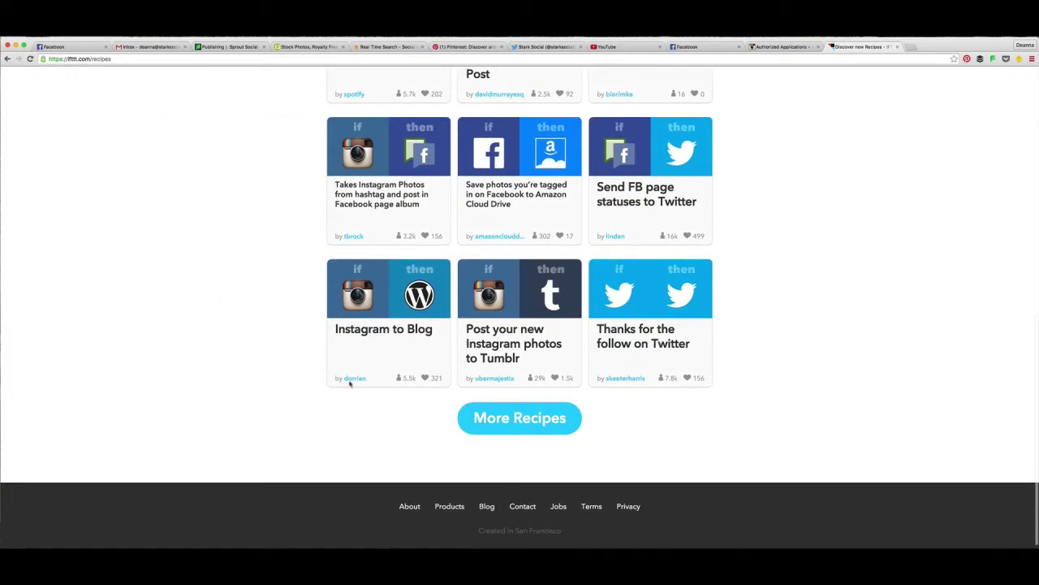
pyautogui.scroll(2, 261, 222)
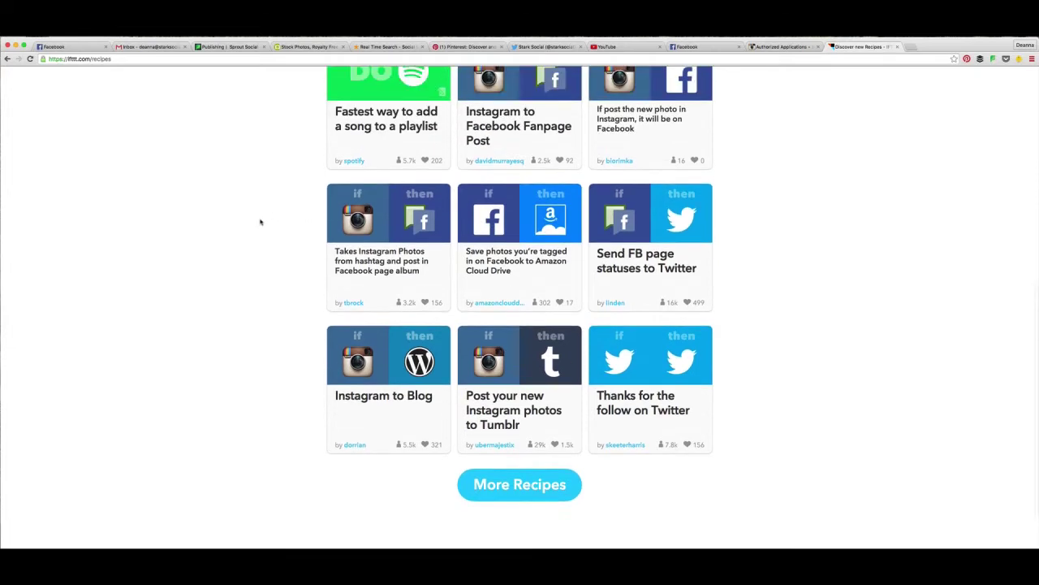
pyautogui.scroll(5, 261, 221)
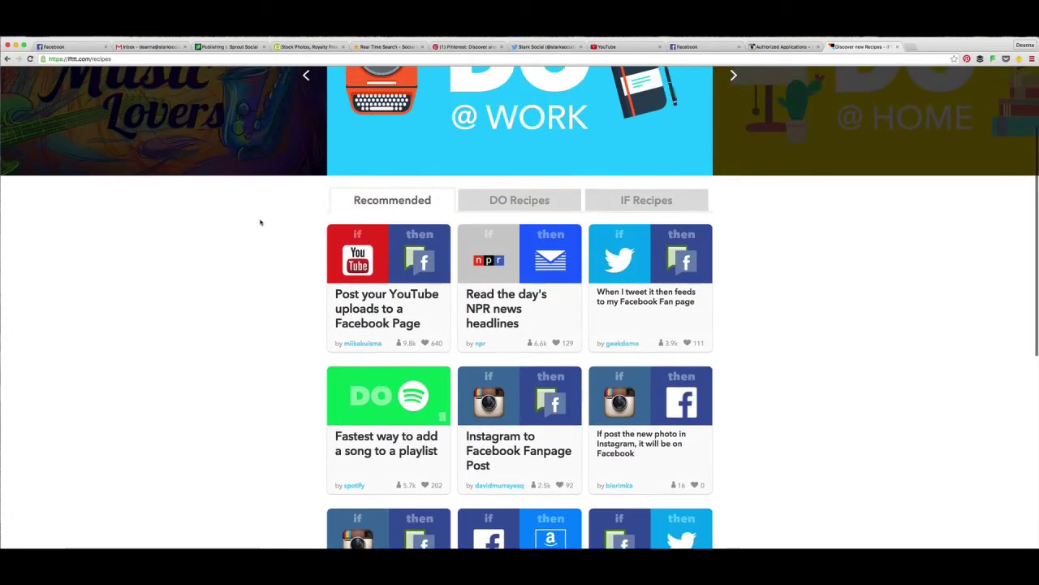
pyautogui.scroll(-4, 263, 243)
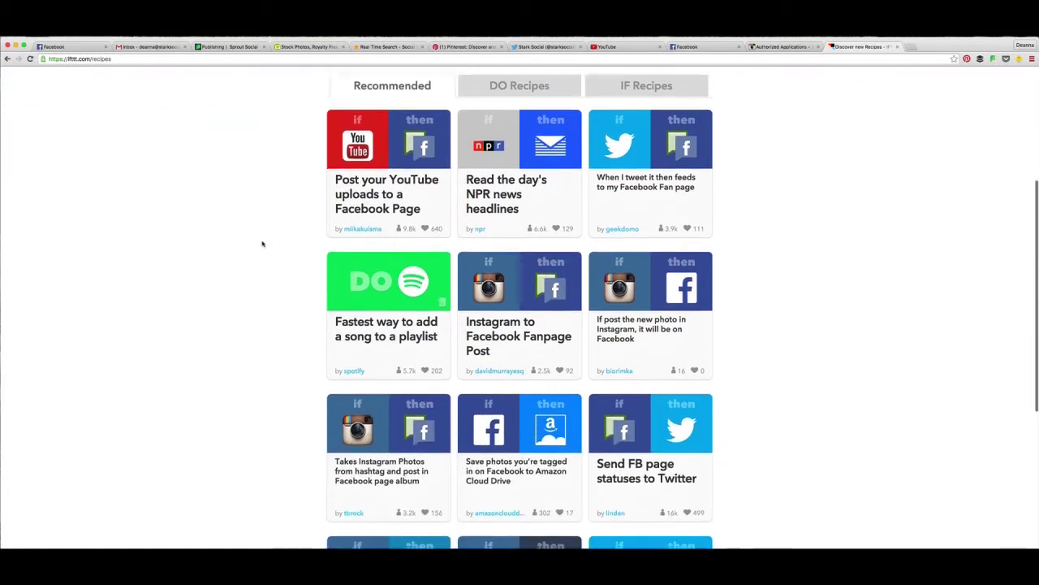
pyautogui.scroll(2, 262, 243)
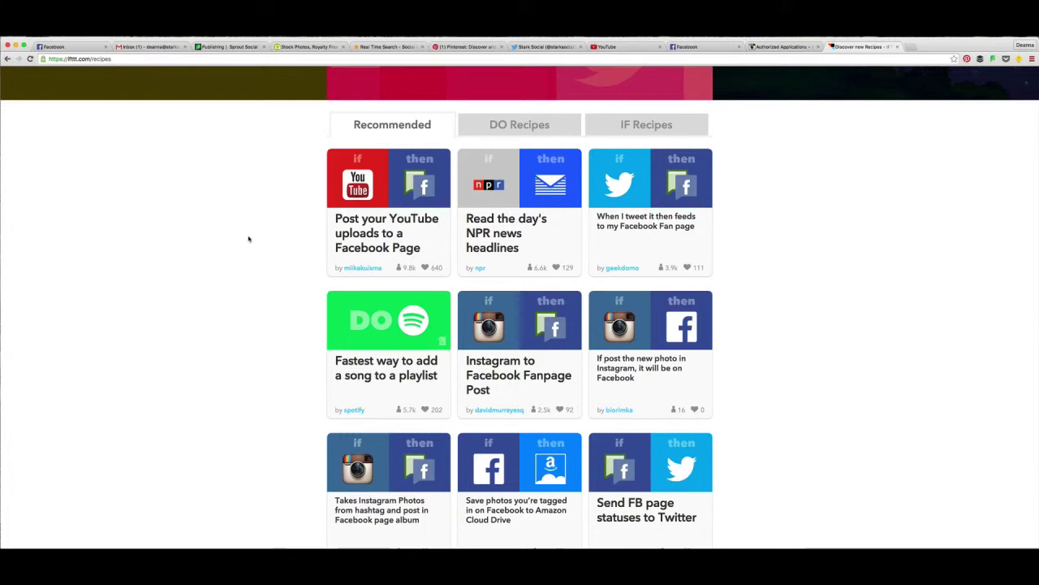
pyautogui.scroll(5, 249, 239)
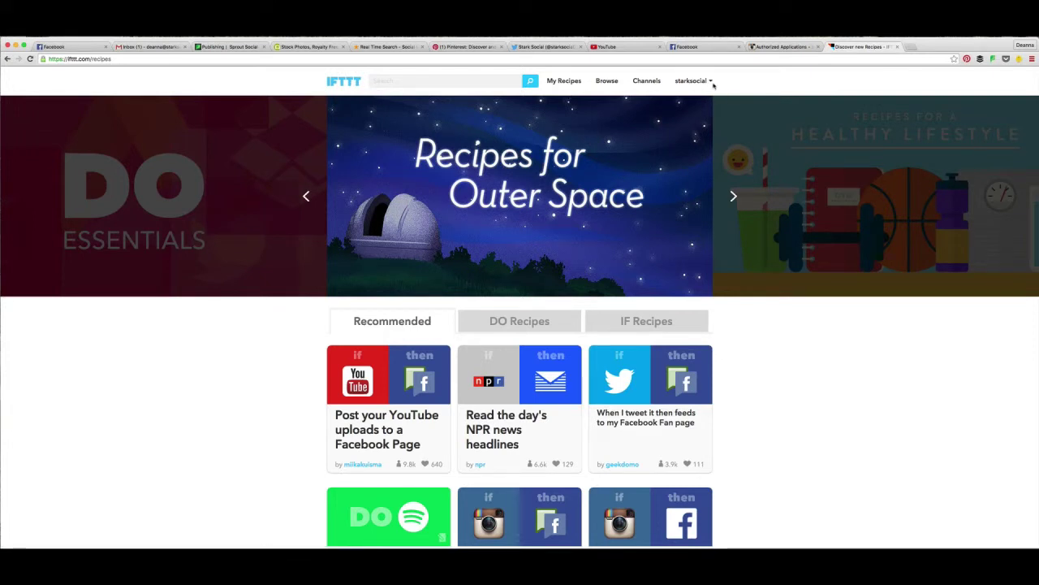
# Open the IFTTT channels directory and look through the available channels by category
pyautogui.moveTo(710, 81)
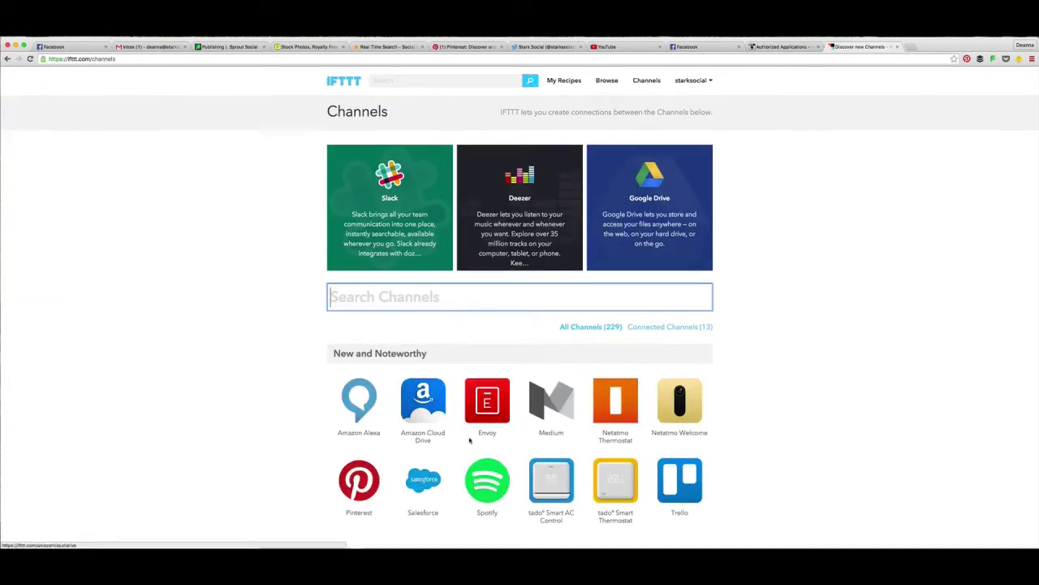
pyautogui.scroll(-10, 470, 440)
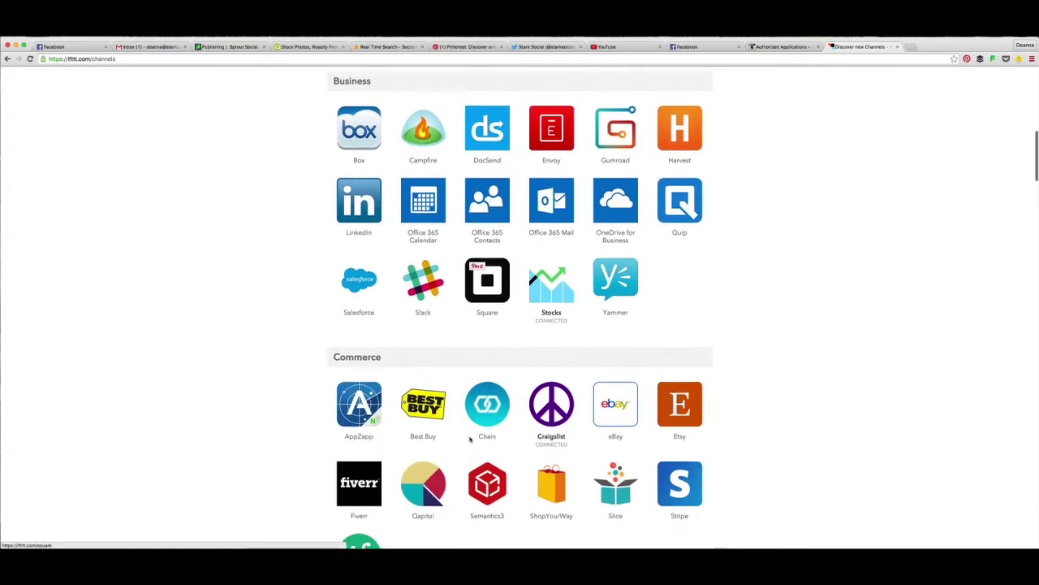
pyautogui.scroll(-10, 470, 439)
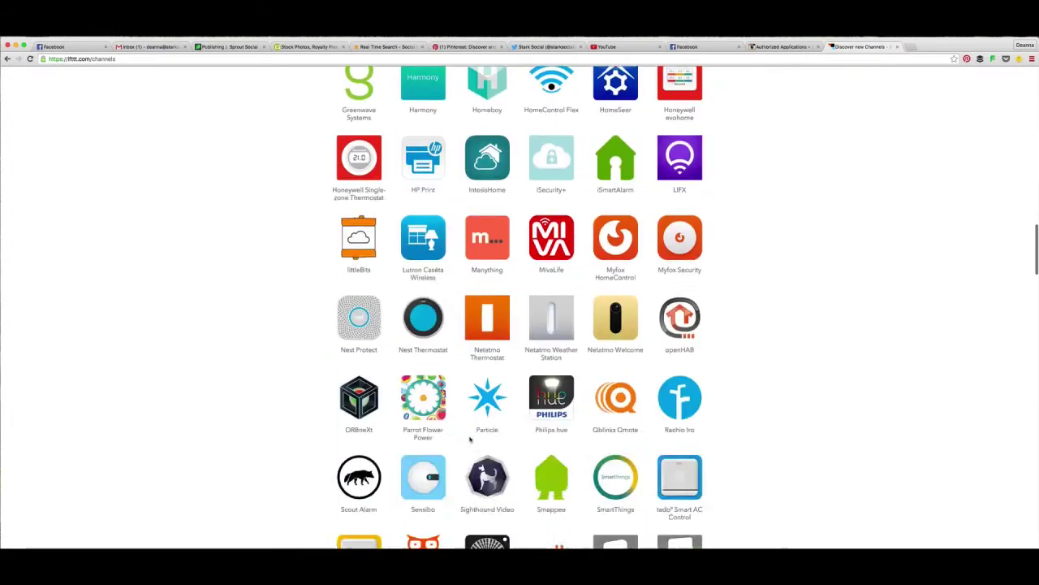
pyautogui.scroll(20, 470, 439)
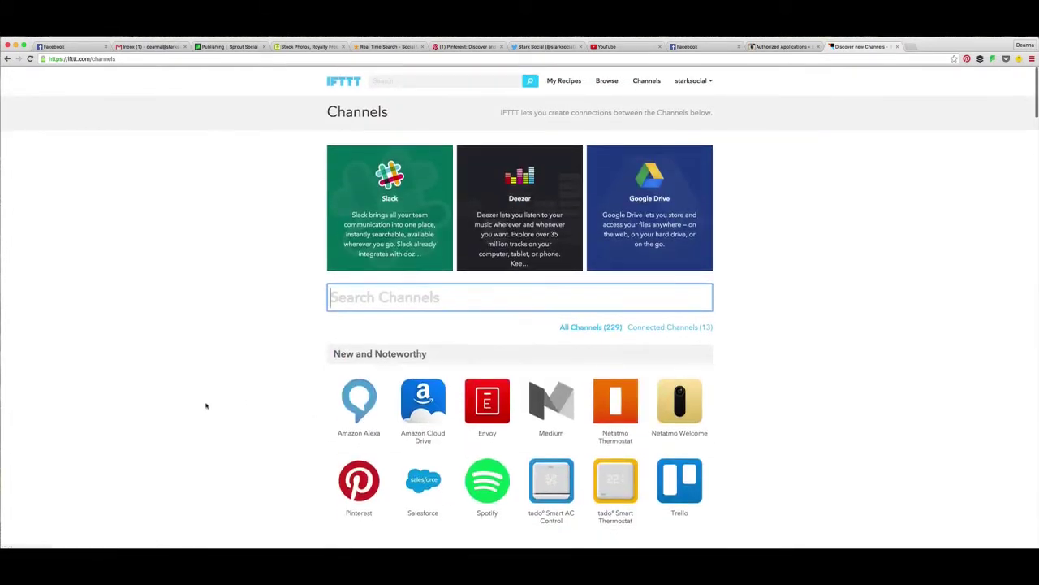